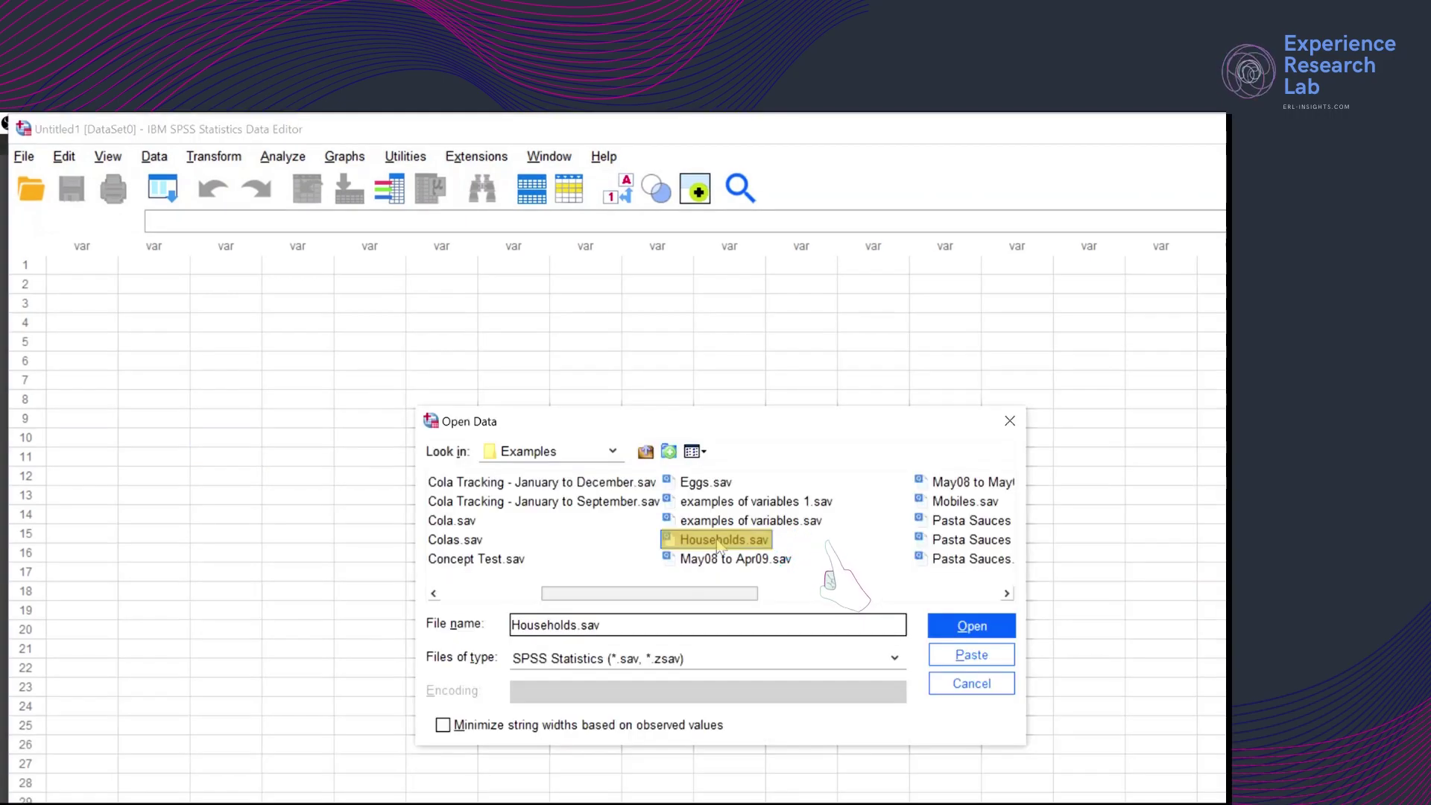
Open the Households.sav data file.
double_click(719, 545)
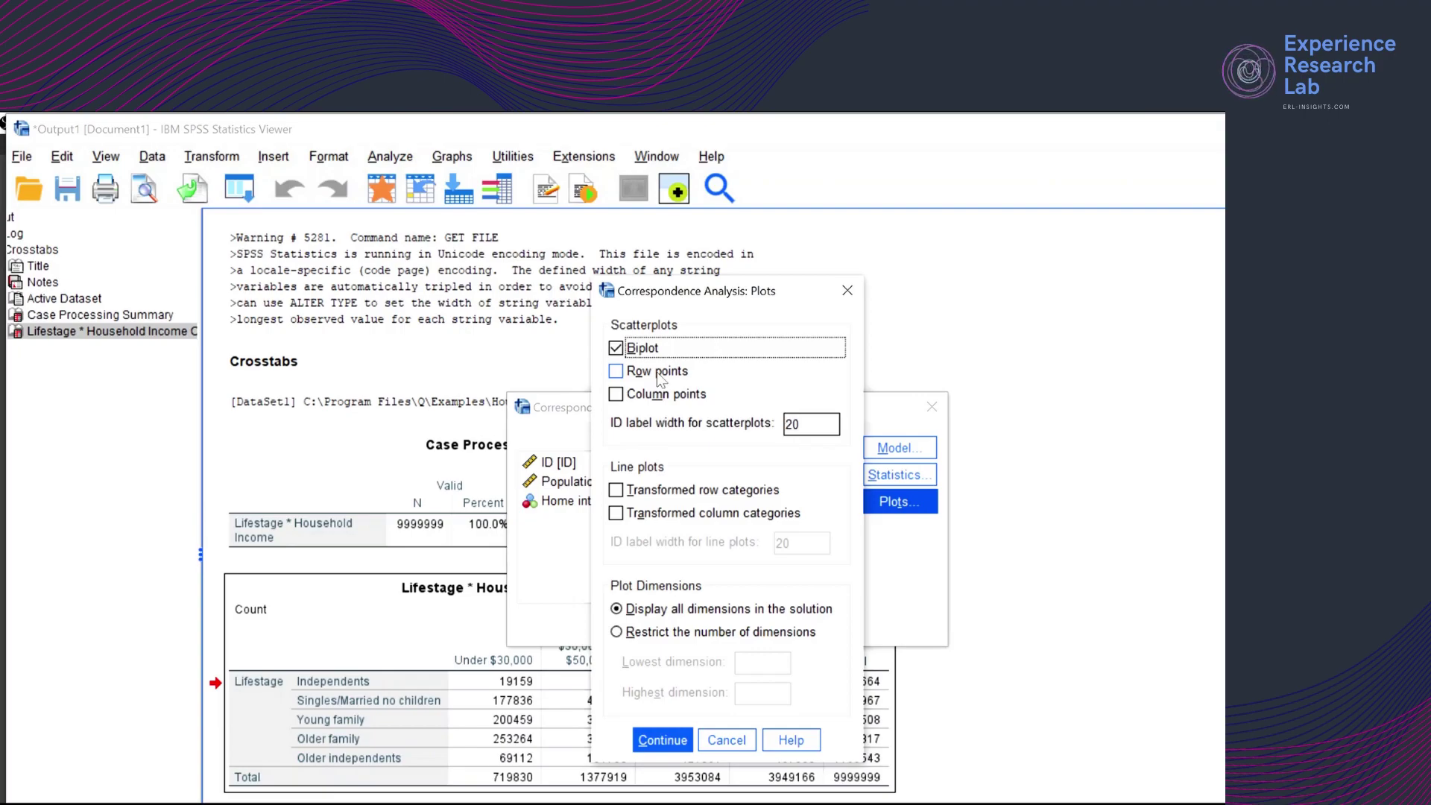
Keep all solution dimensions in the correspondence plots and confirm the biplot settings.
click(771, 608)
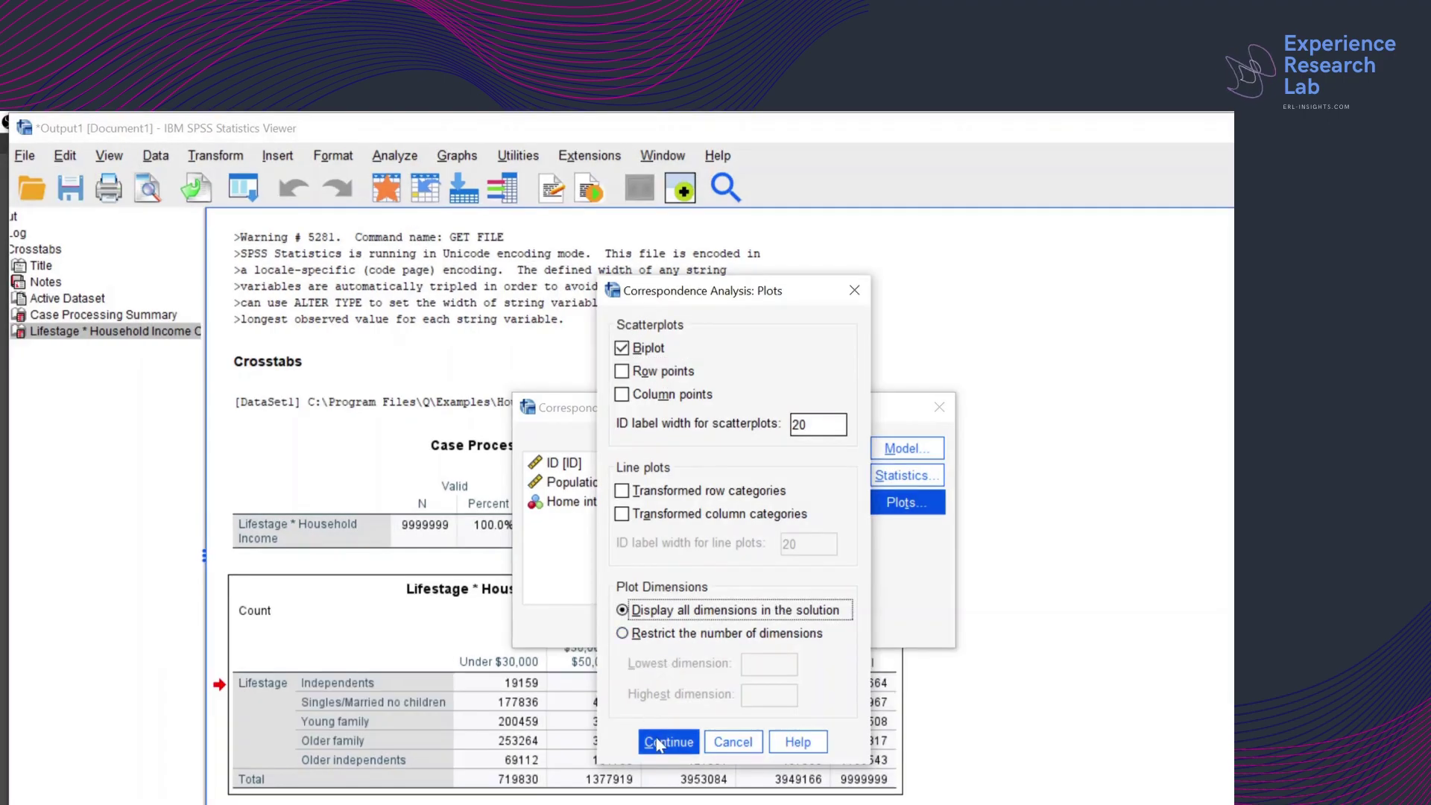
click(659, 743)
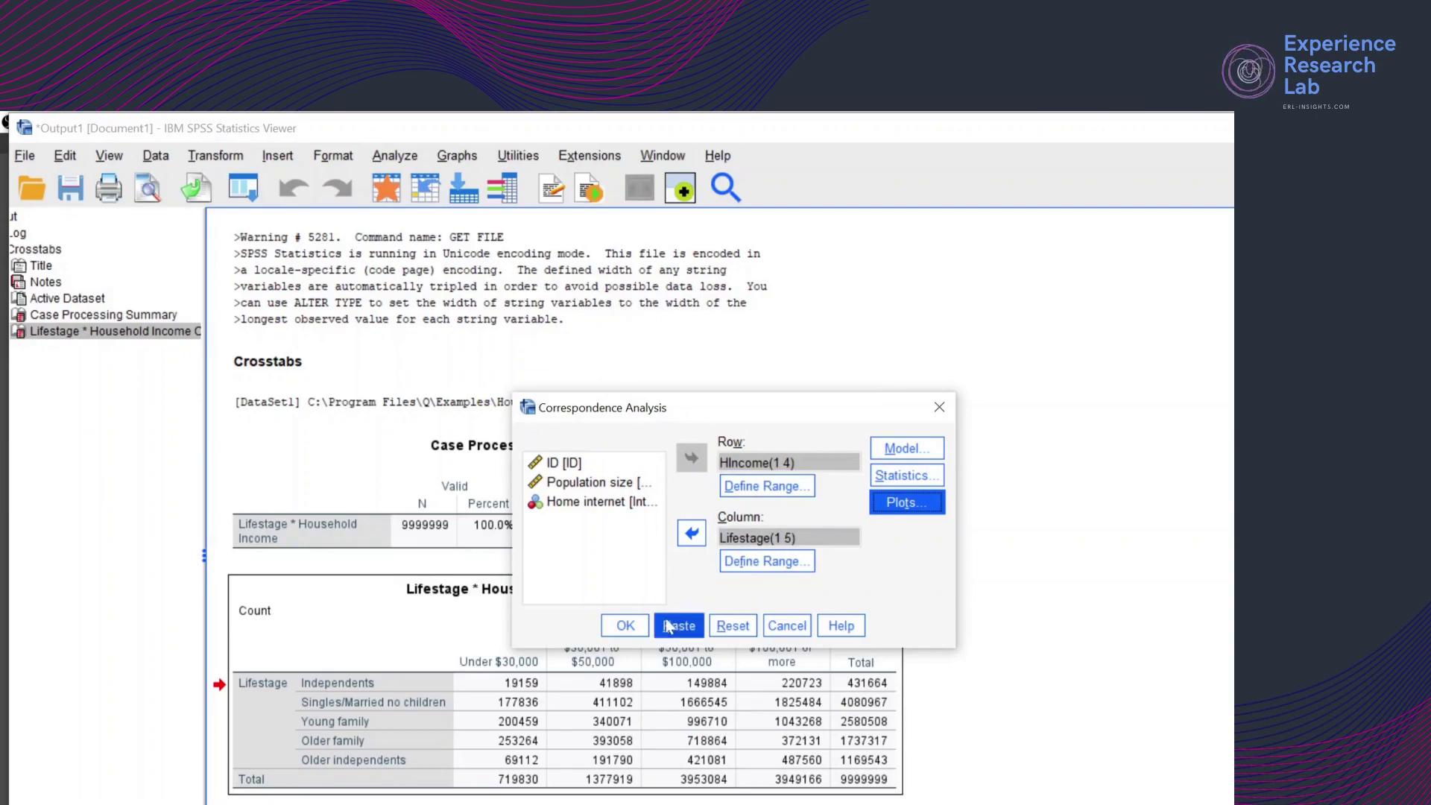